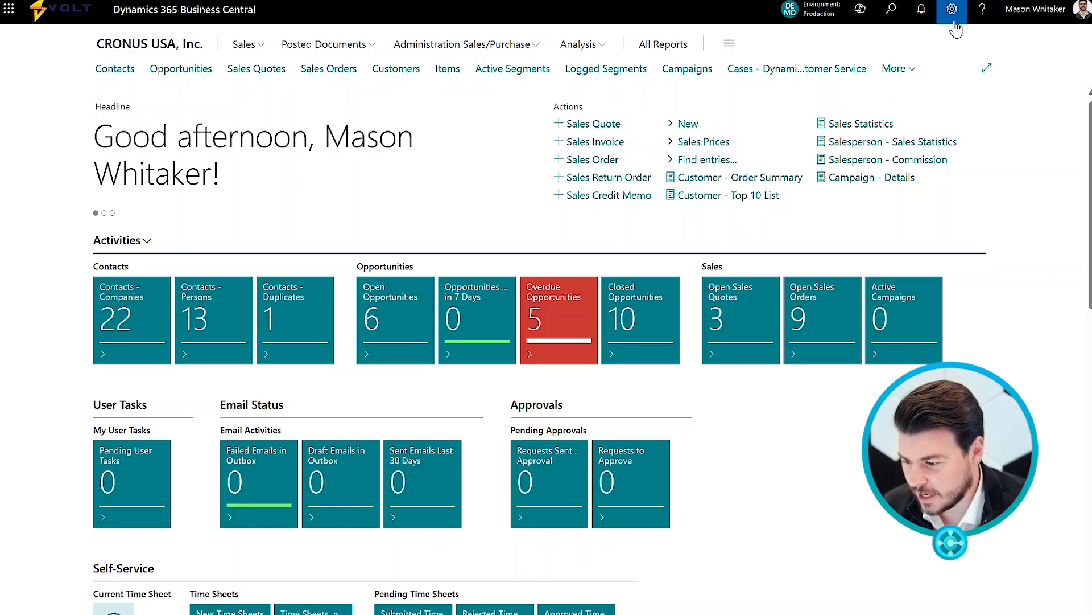
# Start personalizing the Role Center and hide the Email Status part.
pyautogui.click(954, 22)
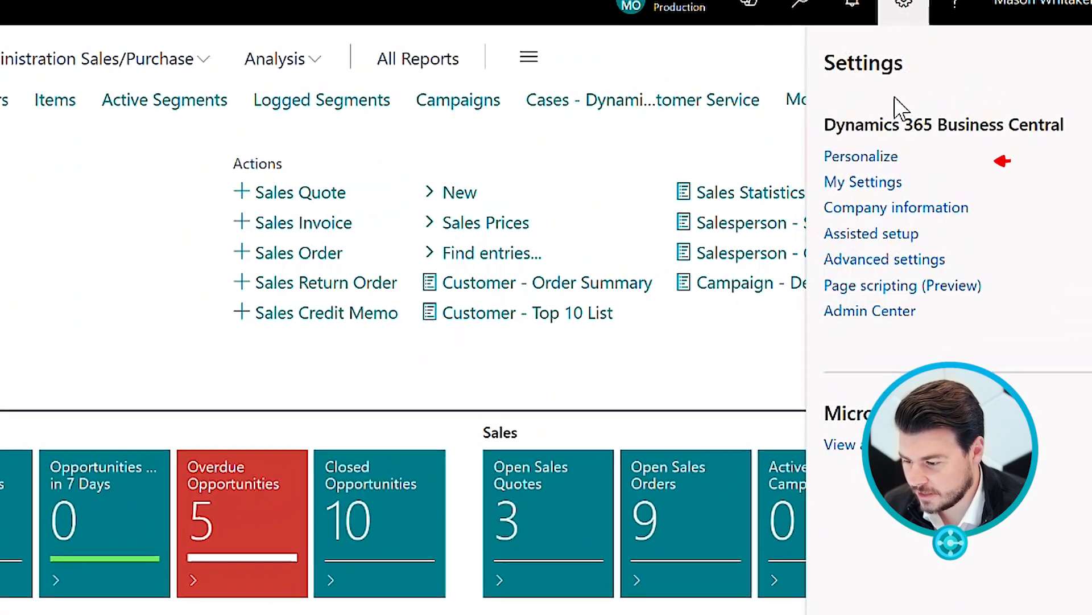
pyautogui.click(876, 157)
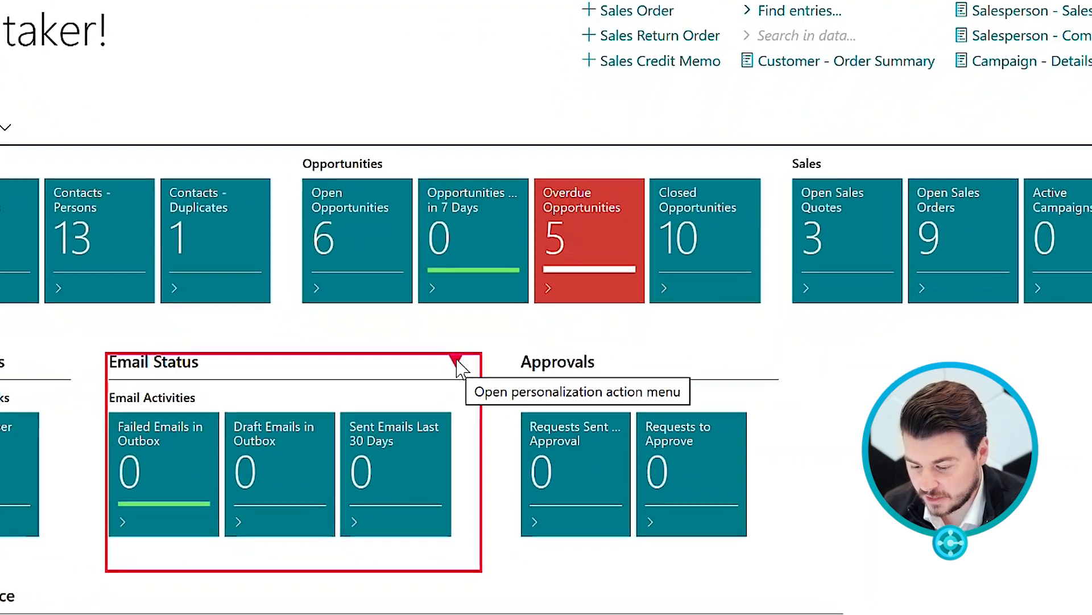
pyautogui.click(459, 378)
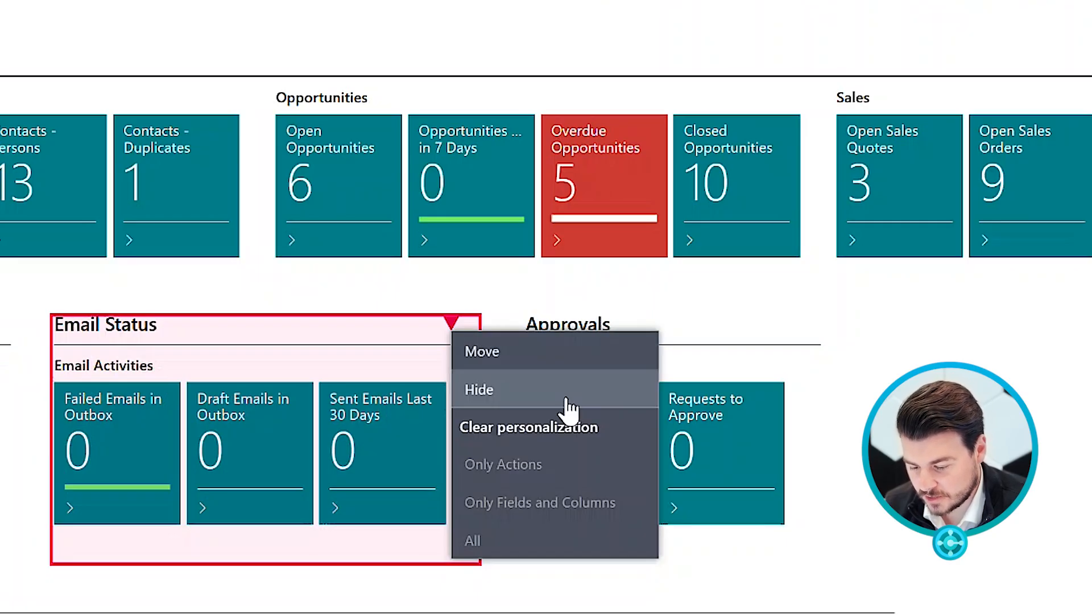
pyautogui.click(569, 406)
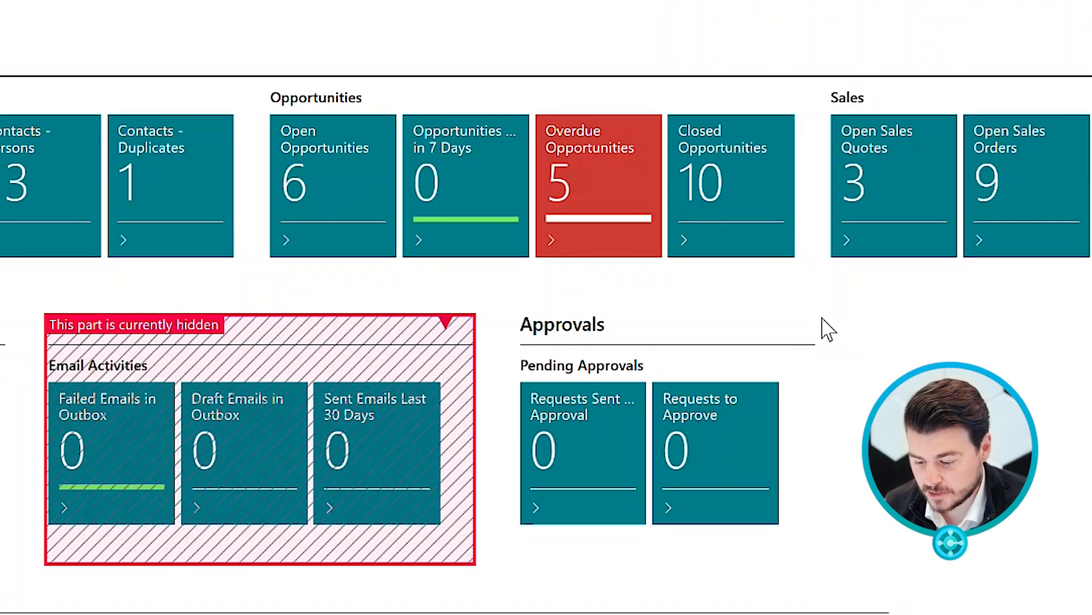
# Hide the Approvals part and finish personalizing.
pyautogui.click(701, 323)
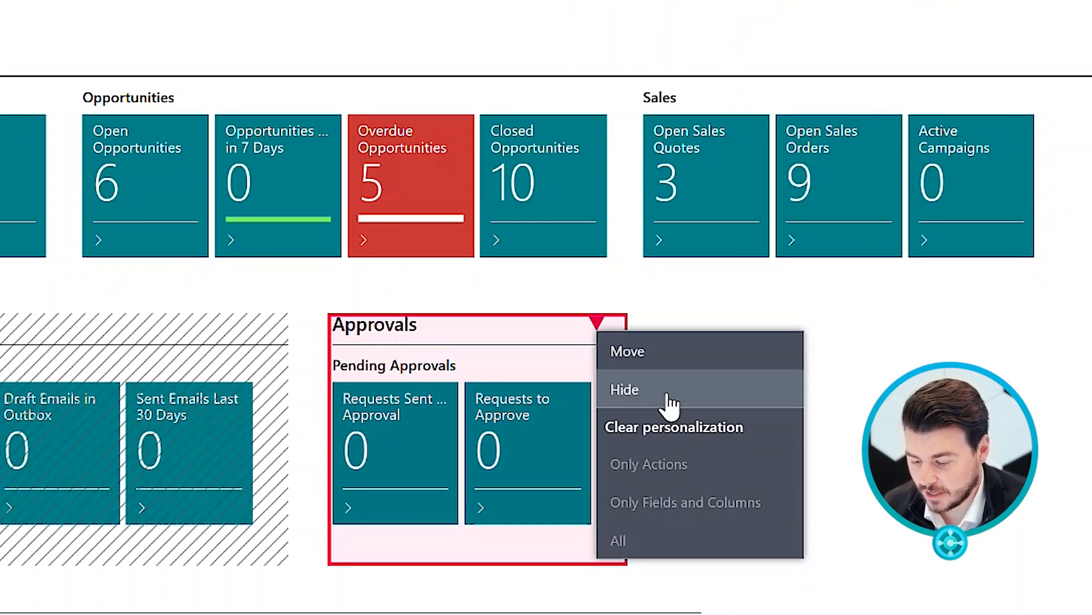
pyautogui.click(672, 403)
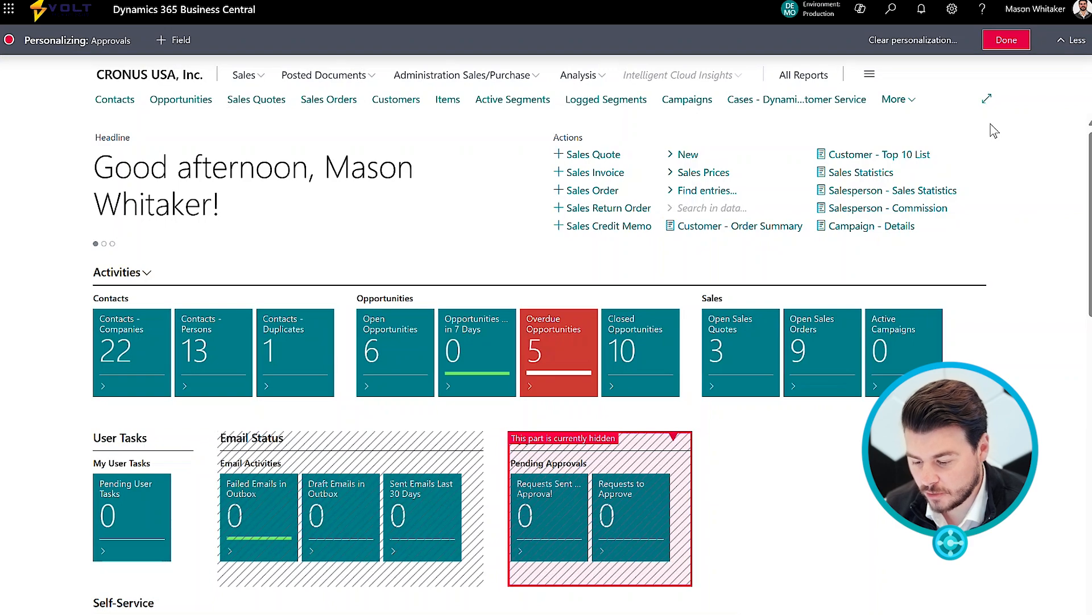
pyautogui.click(1007, 41)
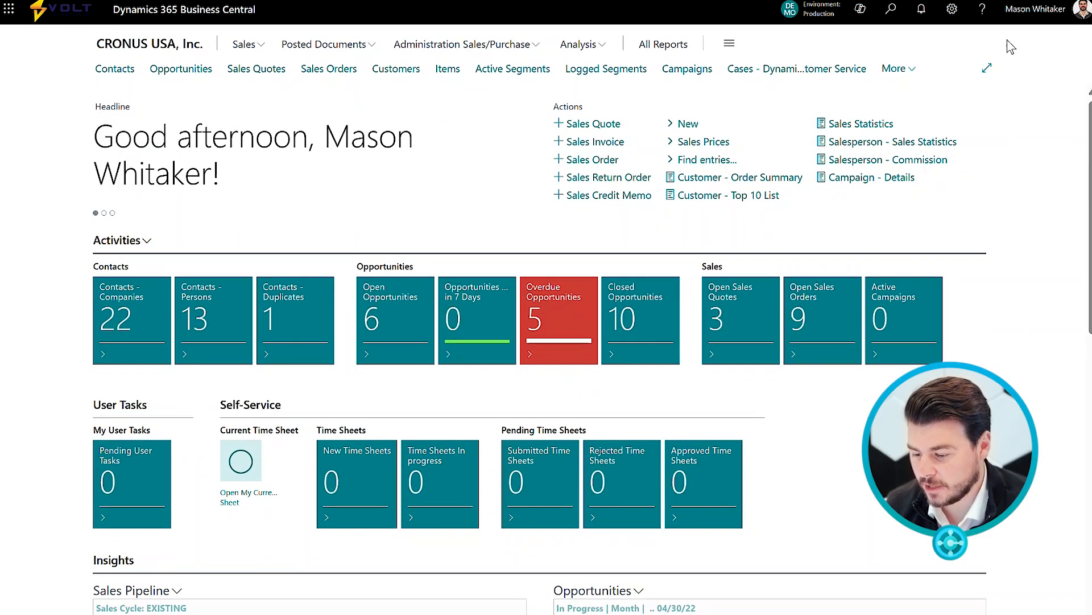
# Reopen personalization and show the hidden Approvals part again.
pyautogui.click(959, 22)
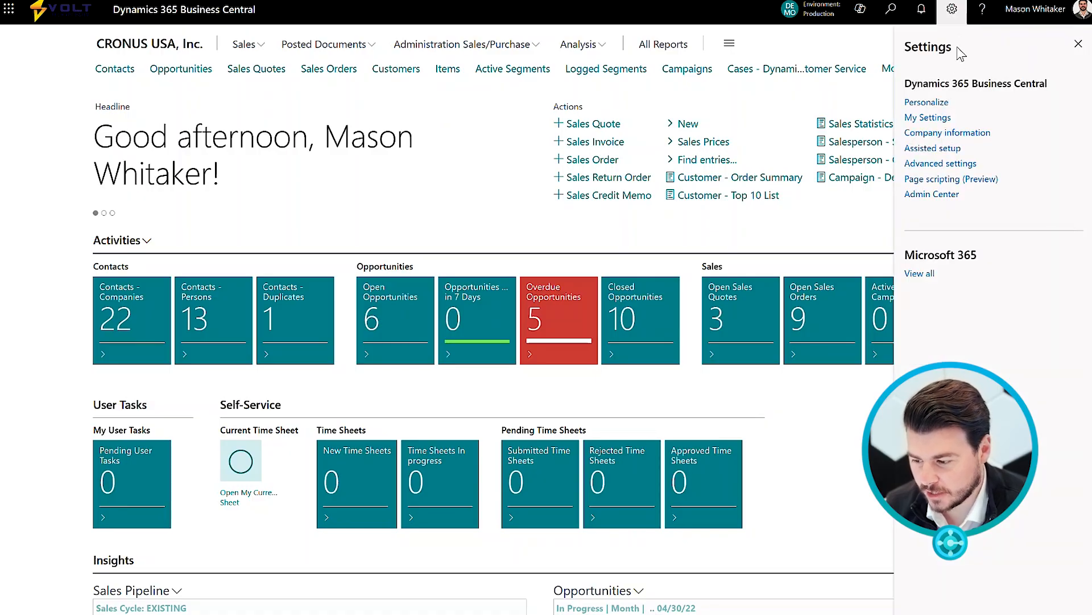
pyautogui.click(926, 102)
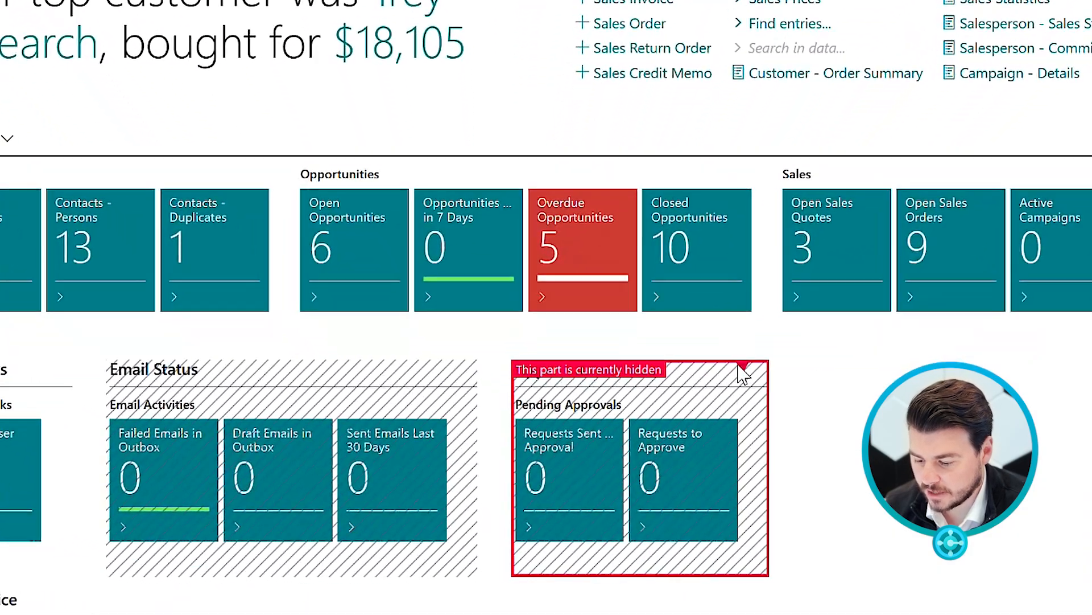
pyautogui.click(674, 436)
pyautogui.click(818, 407)
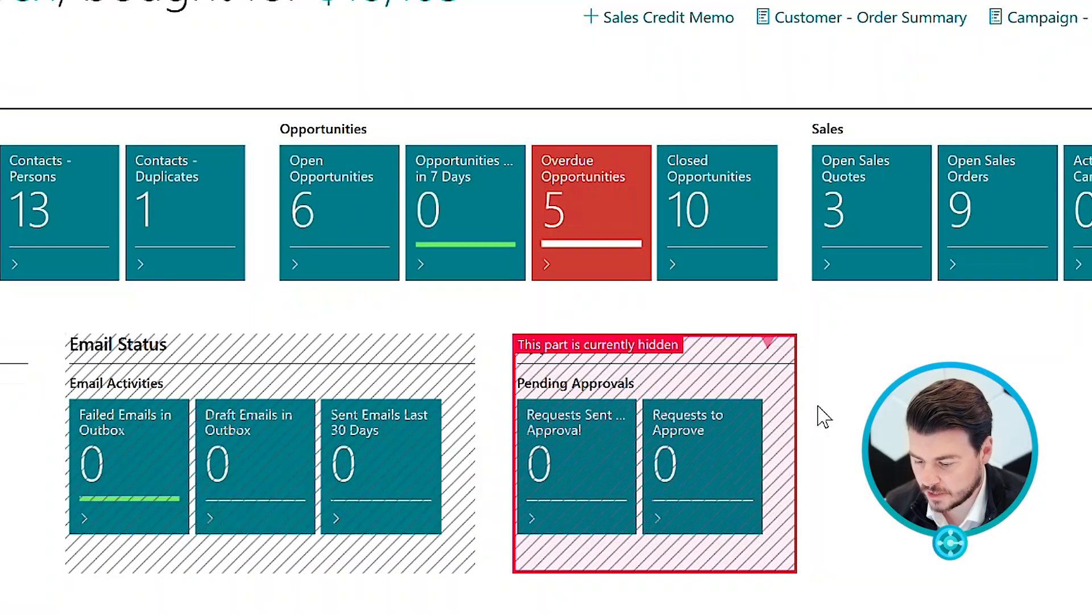
# Show the hidden Email Status part again and finish personalizing.
pyautogui.click(444, 344)
pyautogui.click(481, 406)
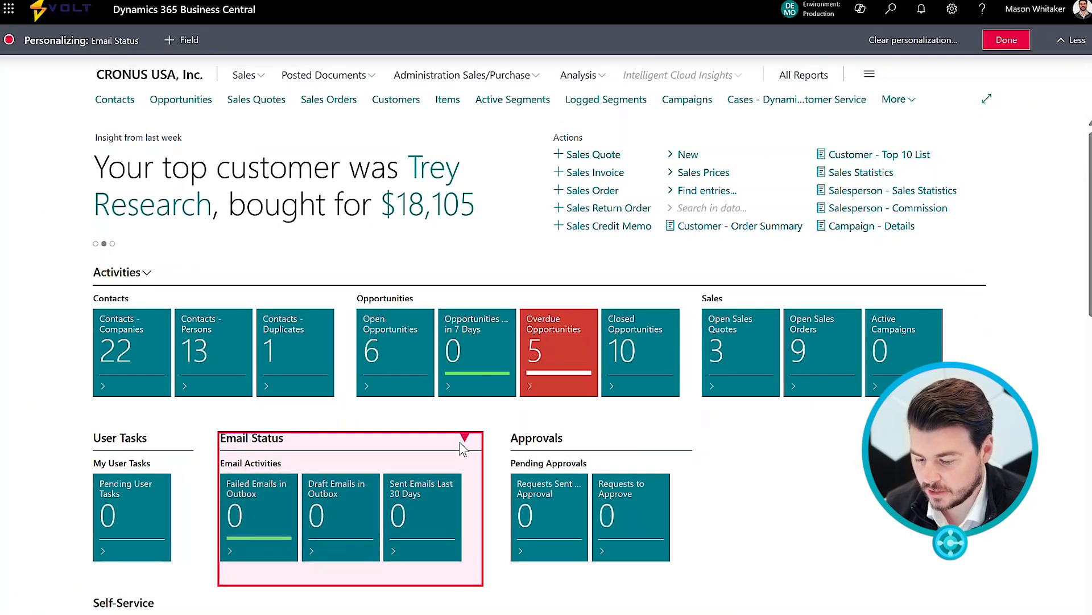
pyautogui.click(1004, 40)
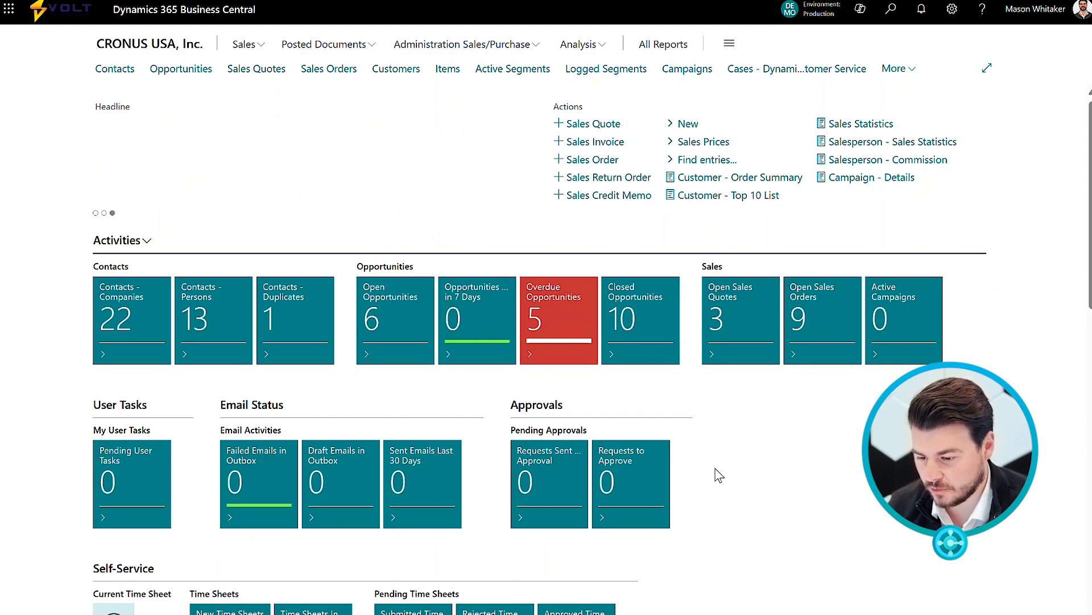
# Open the Items list, start personalizing it and open the list of fields to add.
pyautogui.click(448, 72)
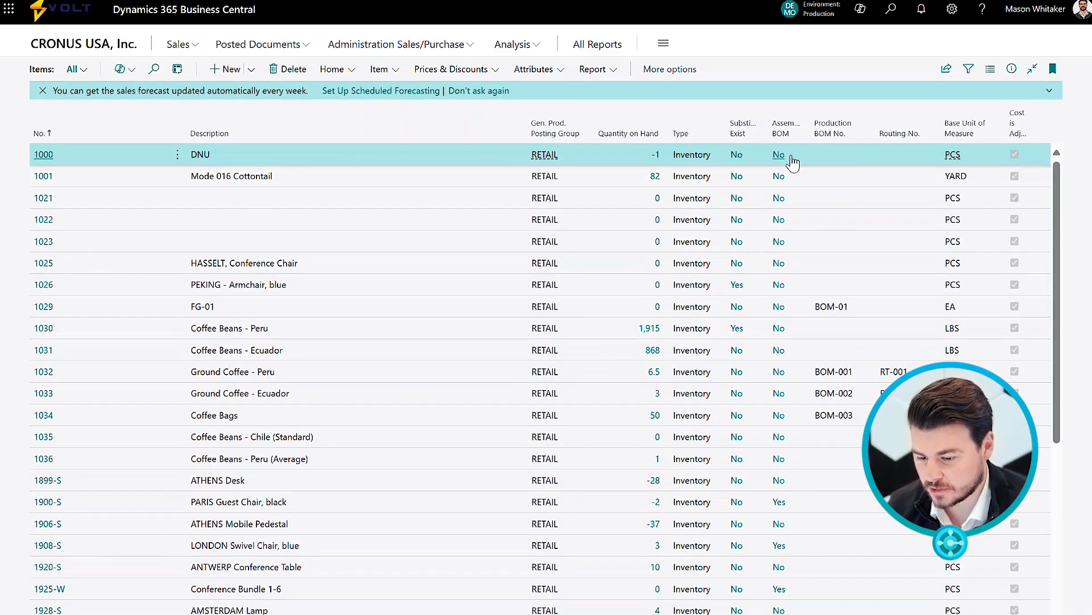
pyautogui.click(953, 9)
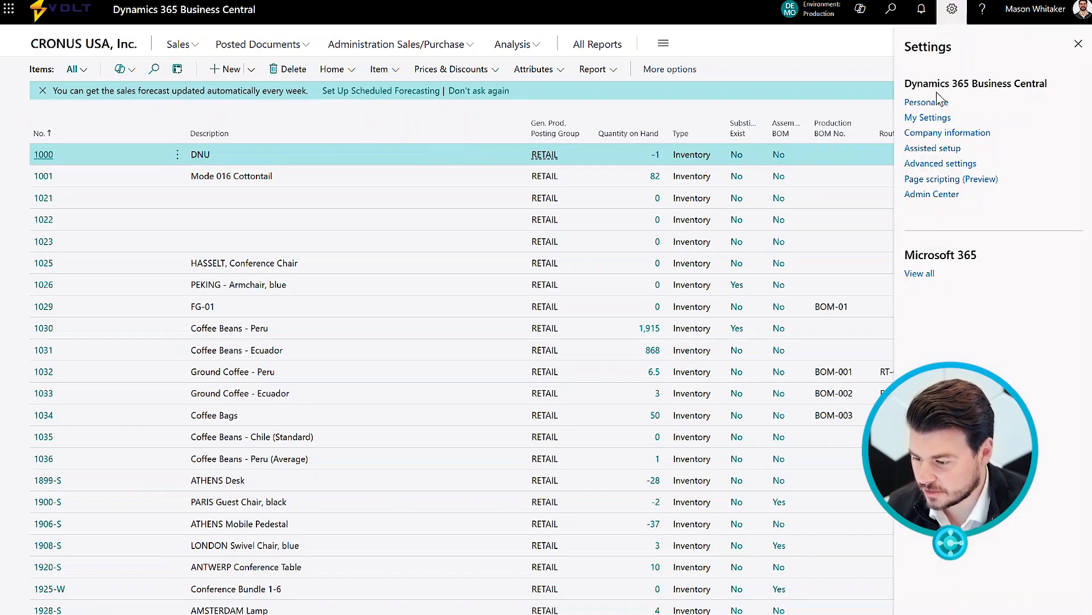
pyautogui.click(928, 103)
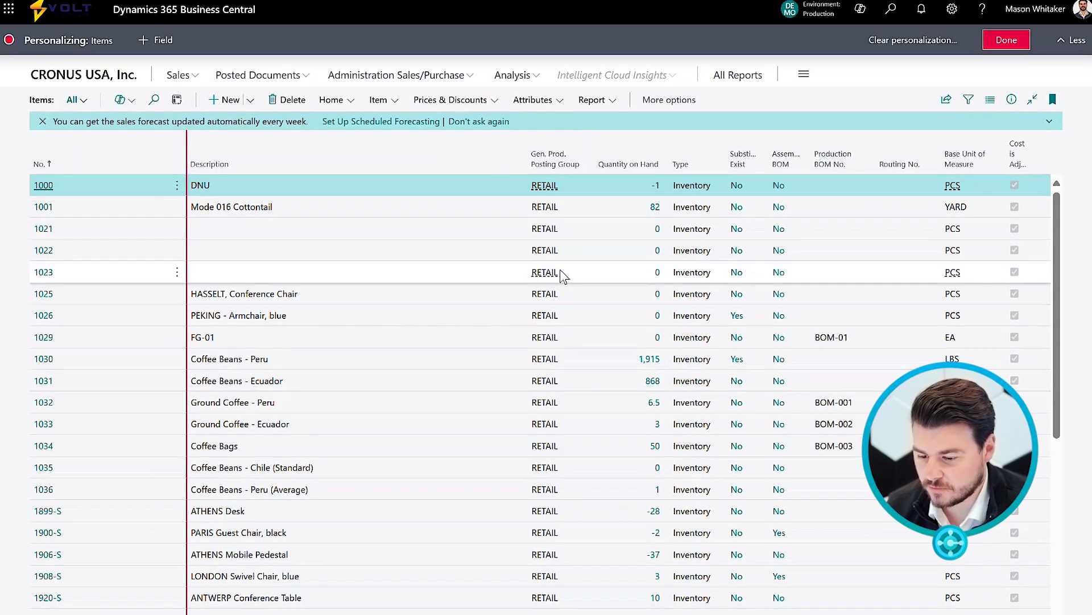
pyautogui.click(166, 43)
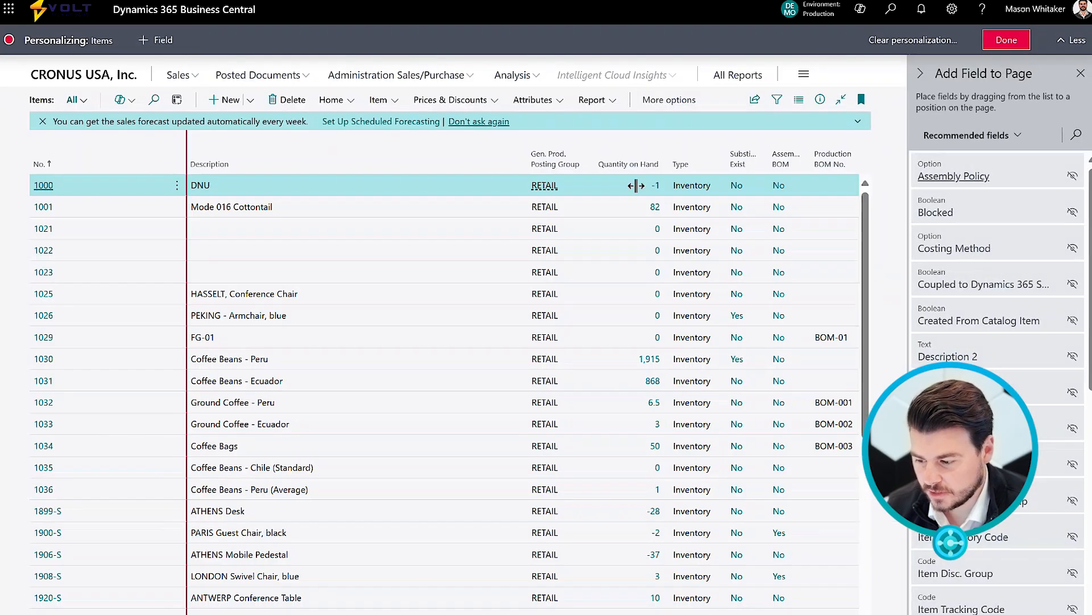
# Add the Description 2 field as a column right after Description.
pyautogui.scroll(-2, 1021, 358)
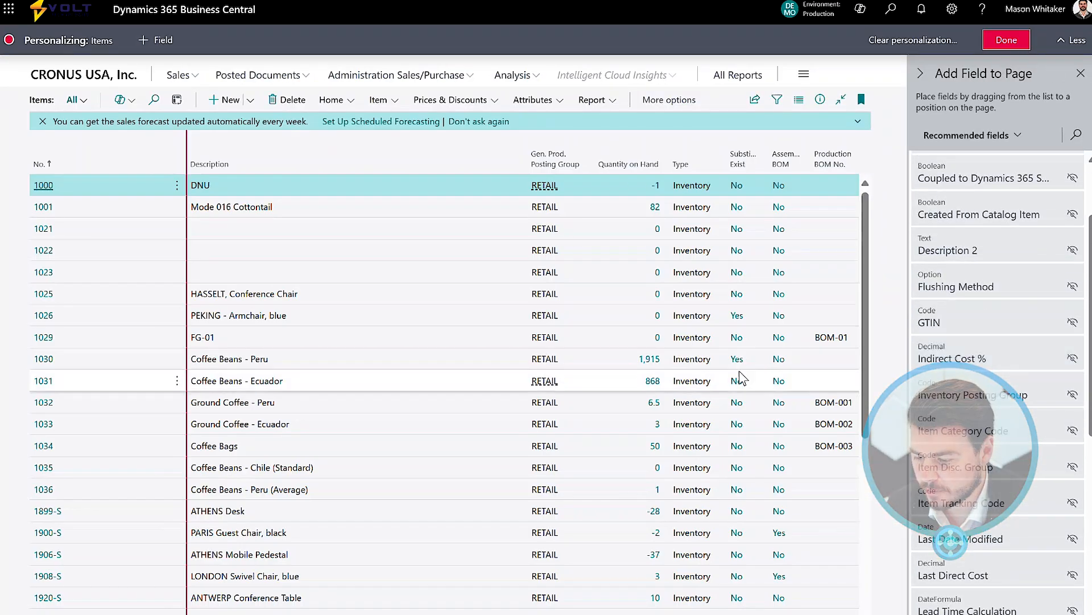
pyautogui.hscroll(6, 744, 375)
pyautogui.hscroll(-6, 743, 378)
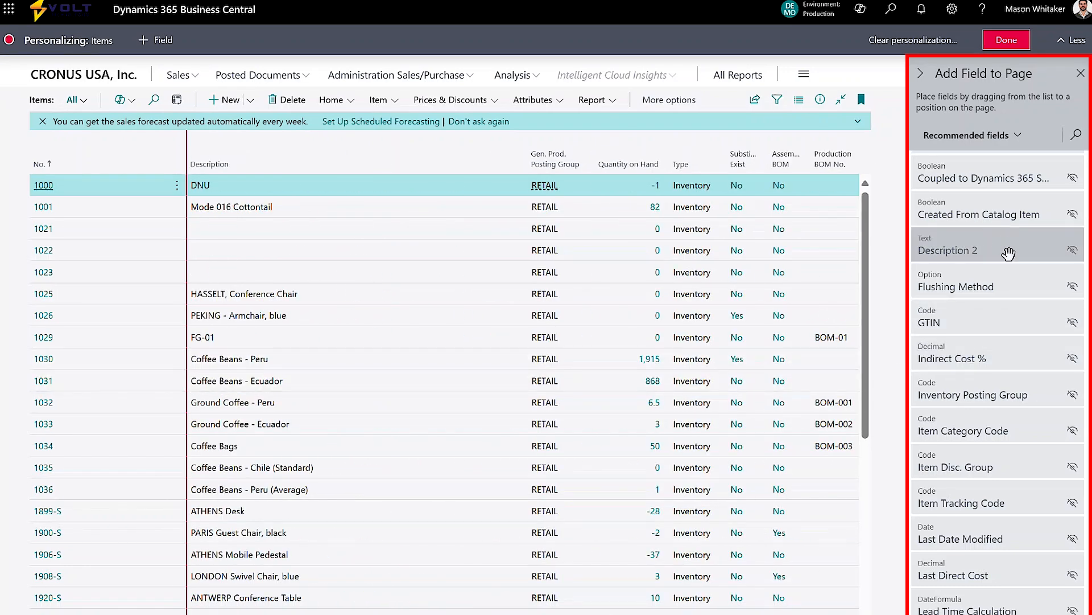
pyautogui.moveTo(1012, 251); pyautogui.dragTo(798, 200)
pyautogui.moveTo(535, 150); pyautogui.dragTo(534, 148)
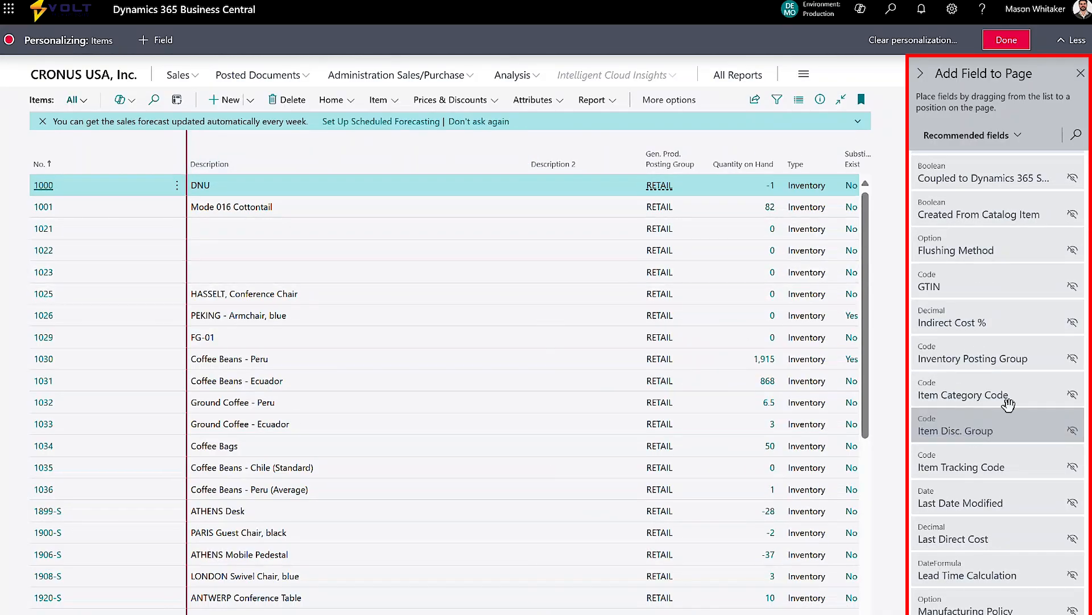
# Add the Replenishment System field as a column before Description 2 and finish personalizing.
pyautogui.scroll(-1, 1017, 543)
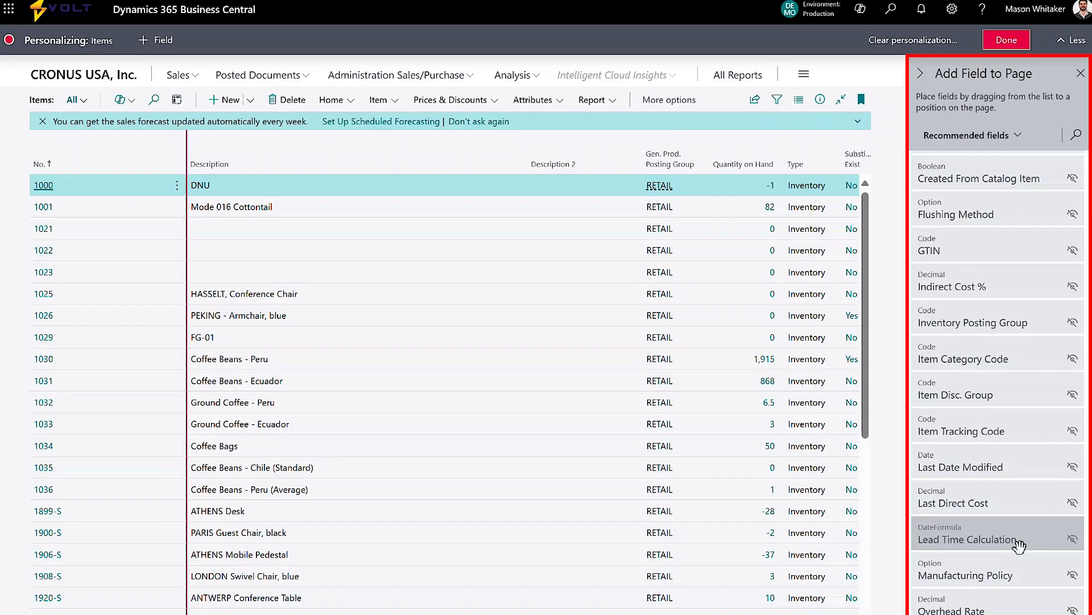
pyautogui.scroll(-7, 1019, 545)
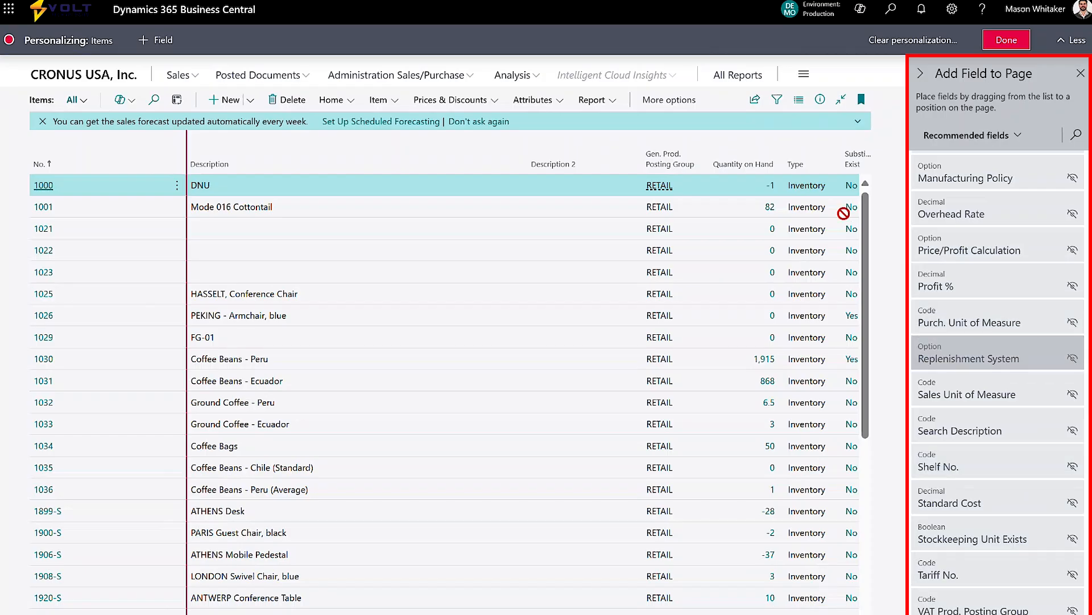
pyautogui.moveTo(622, 144); pyautogui.dragTo(527, 141)
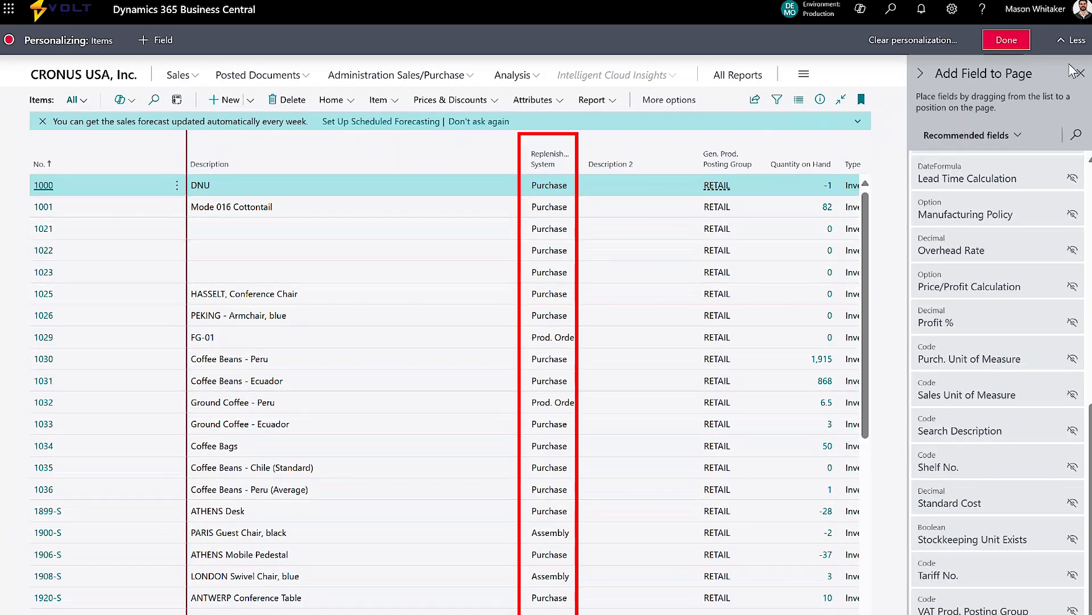
pyautogui.click(1006, 40)
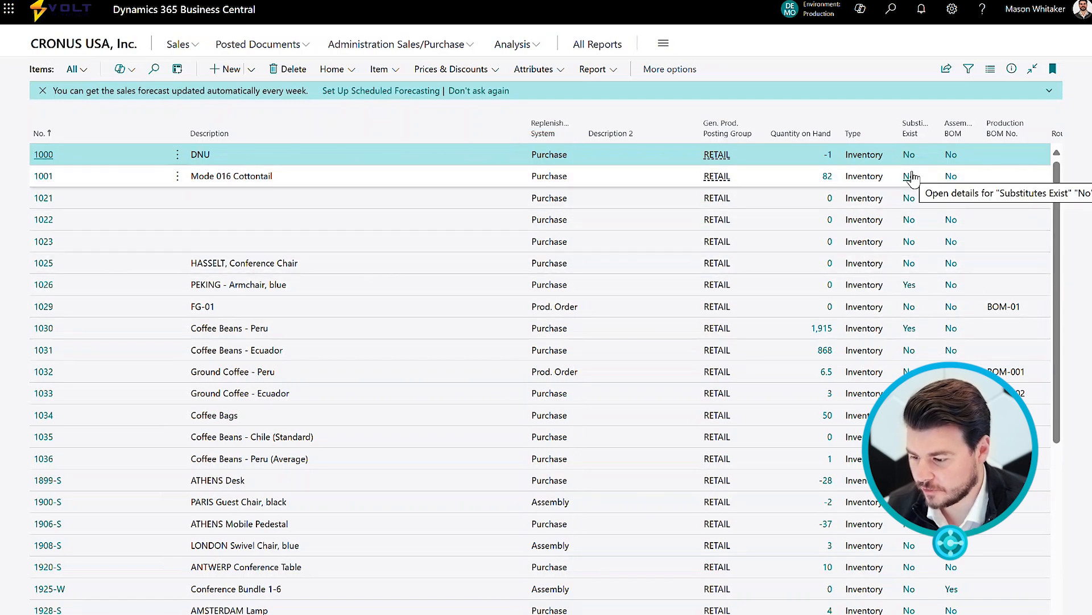
# Reopen personalization of the Items list and add the Last Date Modified column before Replenishment System.
pyautogui.click(952, 9)
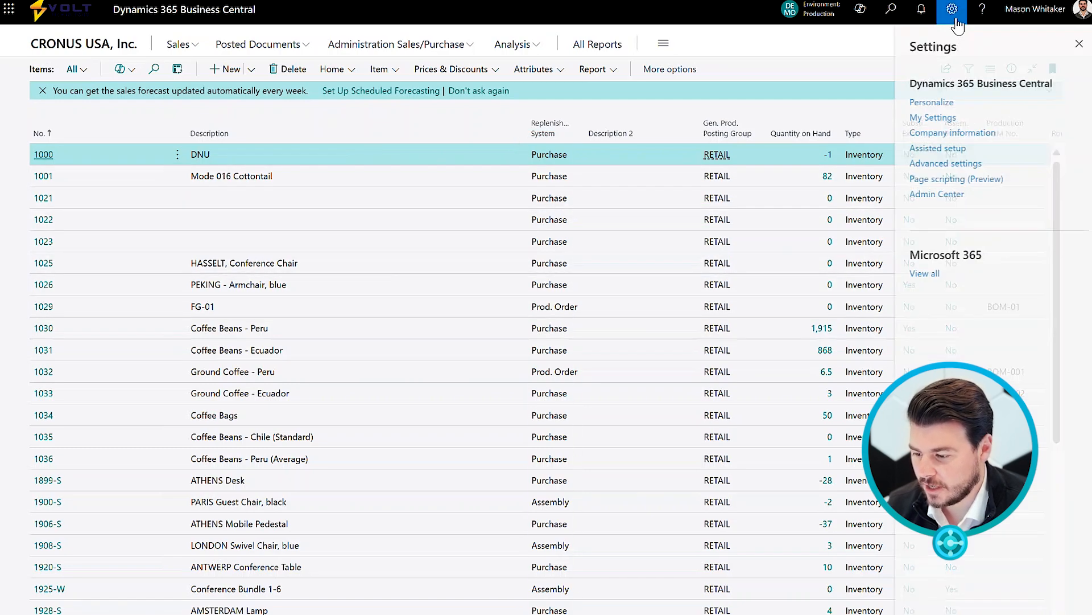
pyautogui.click(936, 104)
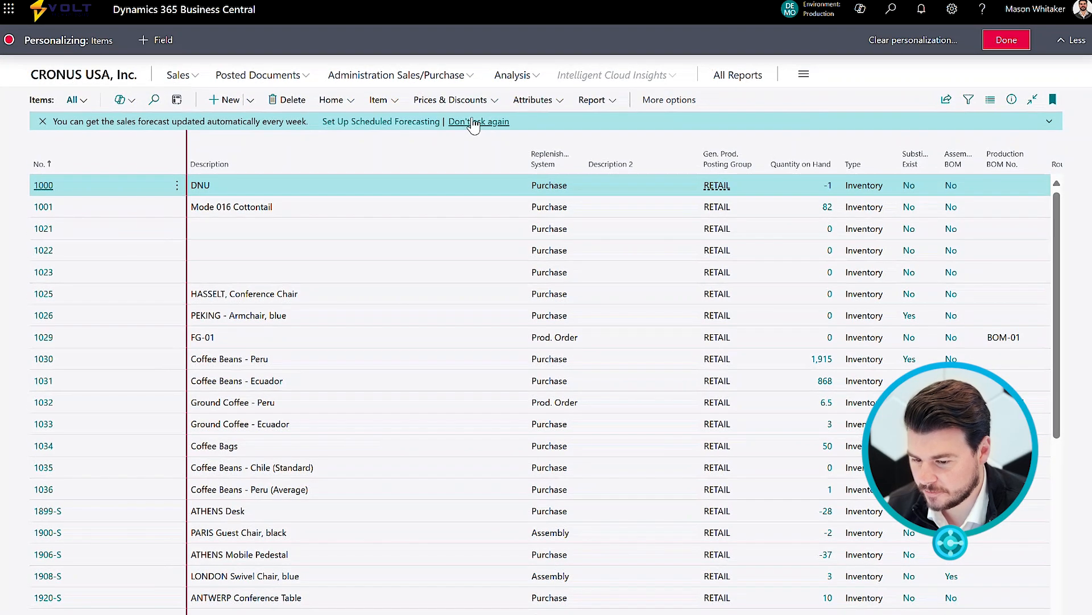
pyautogui.click(155, 40)
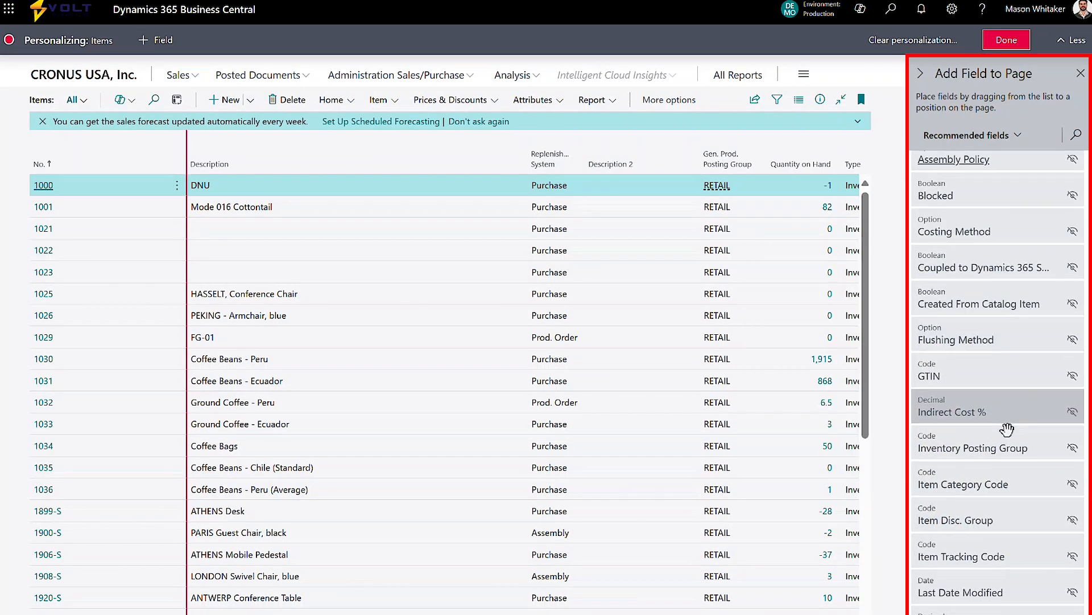
pyautogui.scroll(-1, 1010, 373)
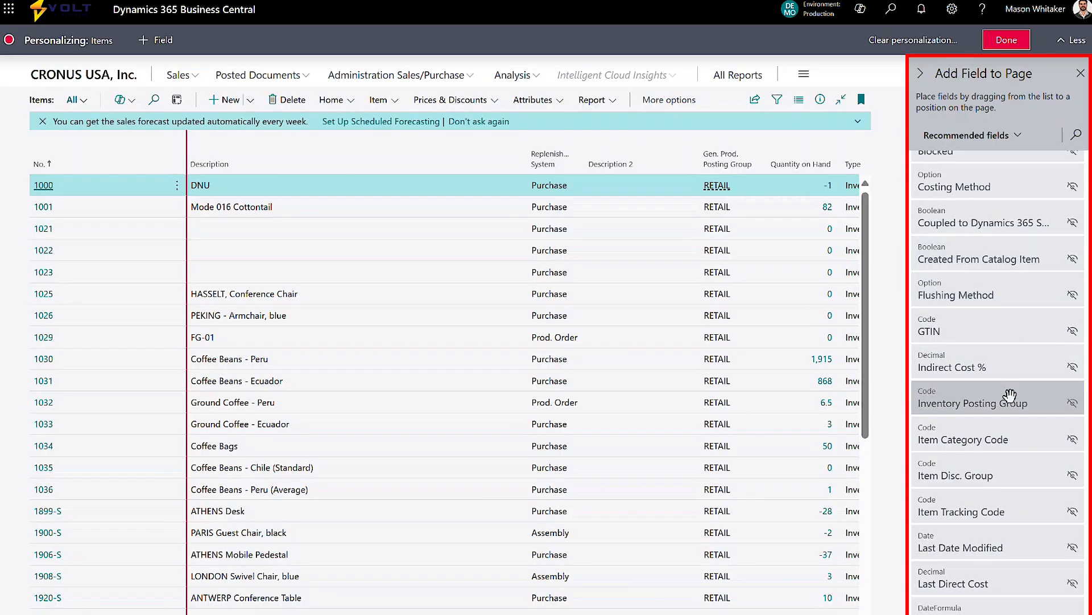
pyautogui.scroll(-1, 1008, 416)
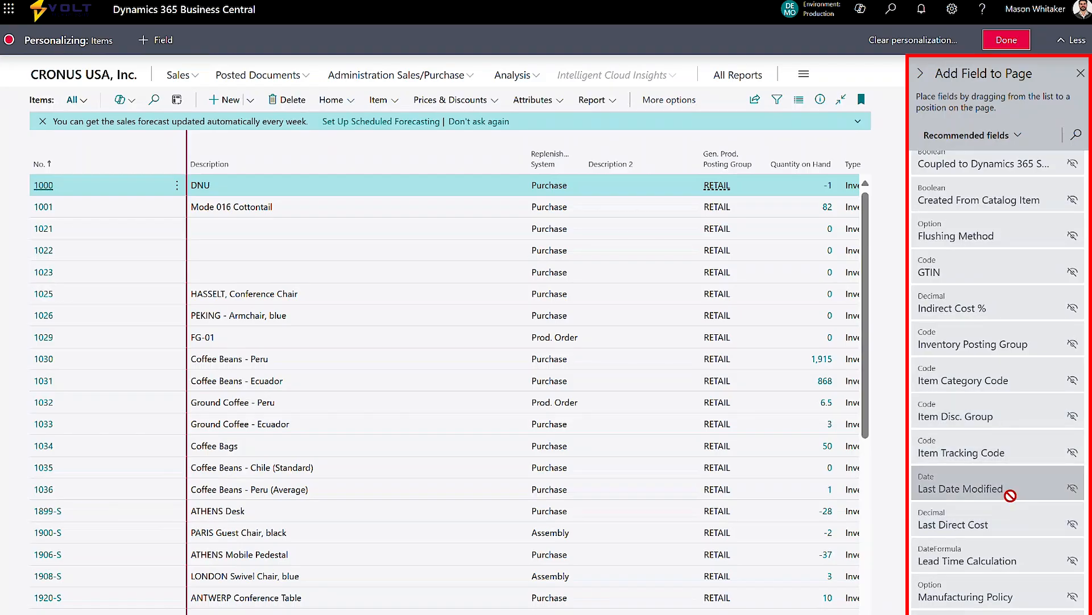
pyautogui.moveTo(556, 175); pyautogui.dragTo(521, 164)
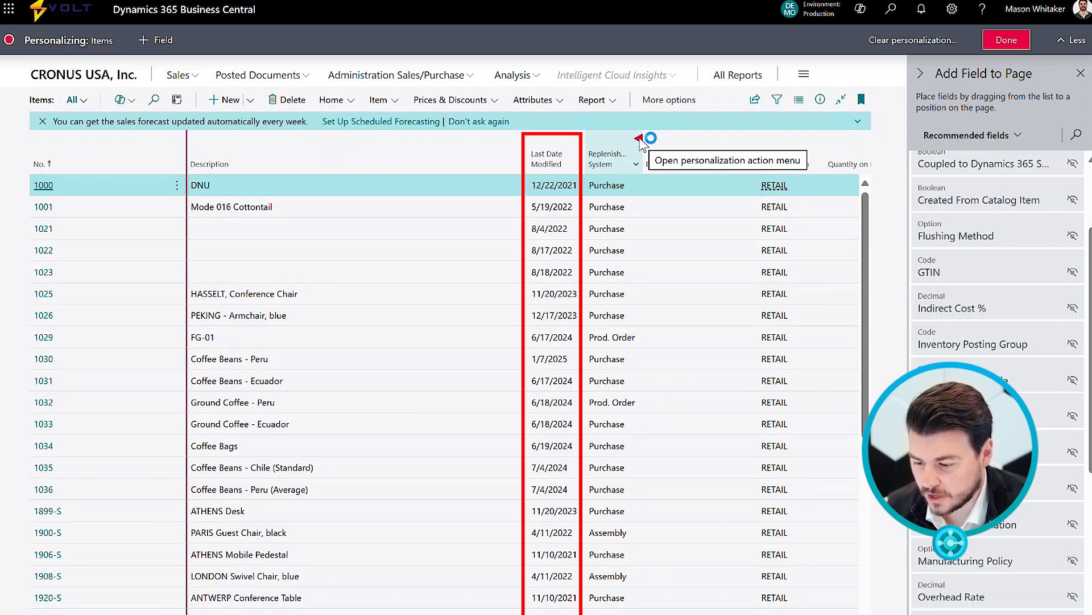
# Move the Replenishment System column in front of Last Date Modified and finish personalizing.
pyautogui.moveTo(640, 143); pyautogui.dragTo(538, 145)
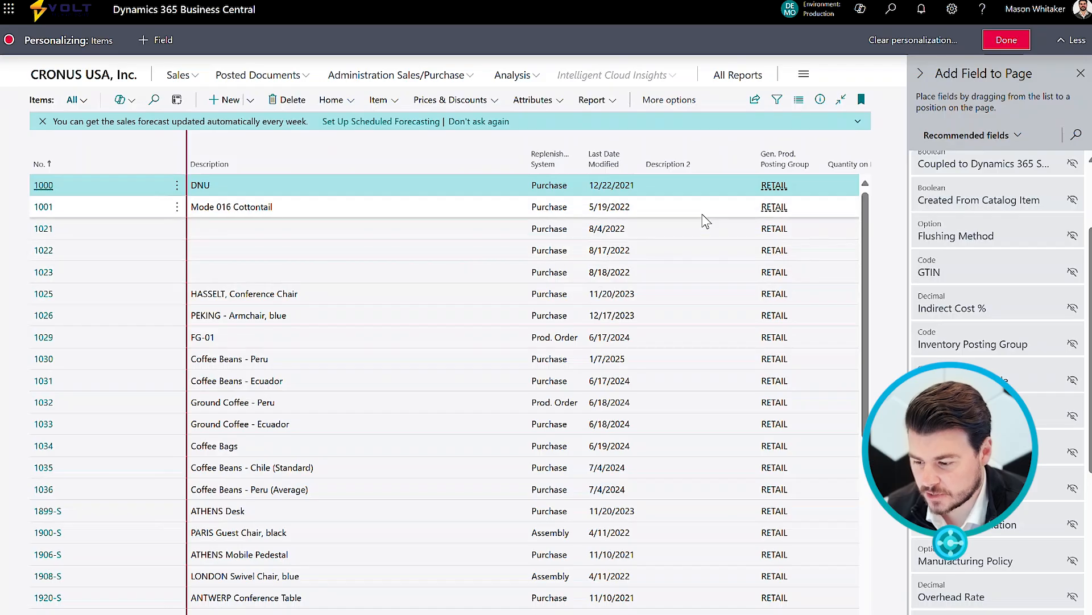
pyautogui.click(1010, 41)
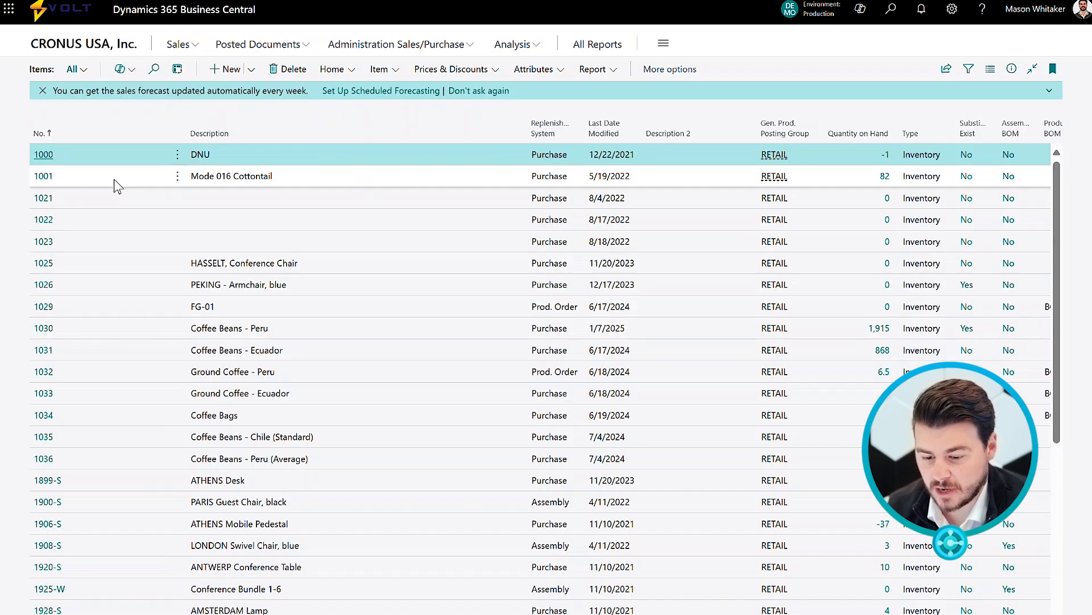
# Open item 1000's card, personalize it and hide the Blocked field.
pyautogui.click(48, 156)
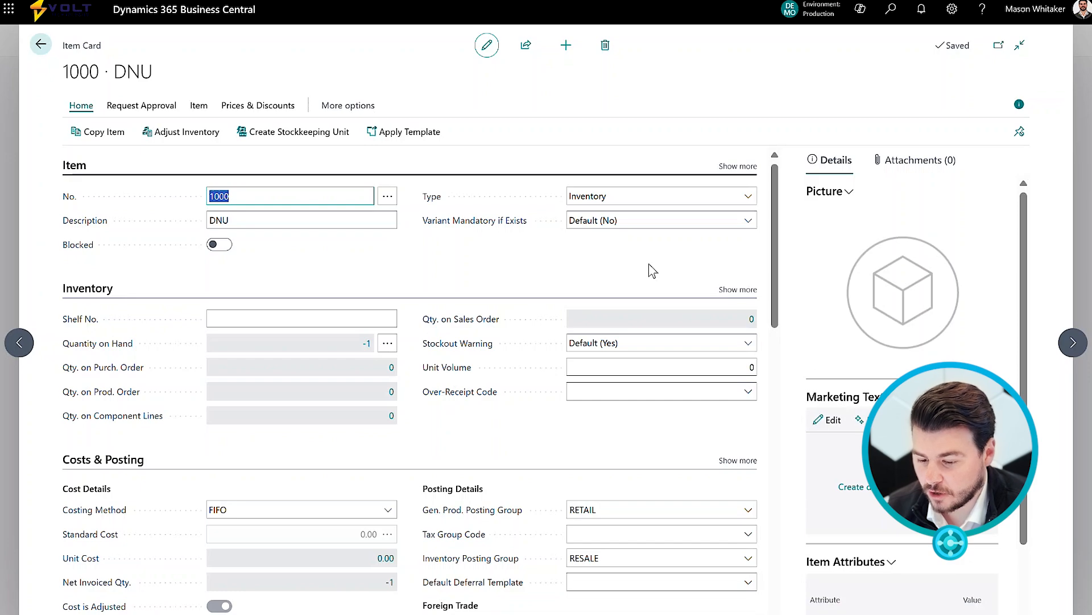
pyautogui.click(952, 9)
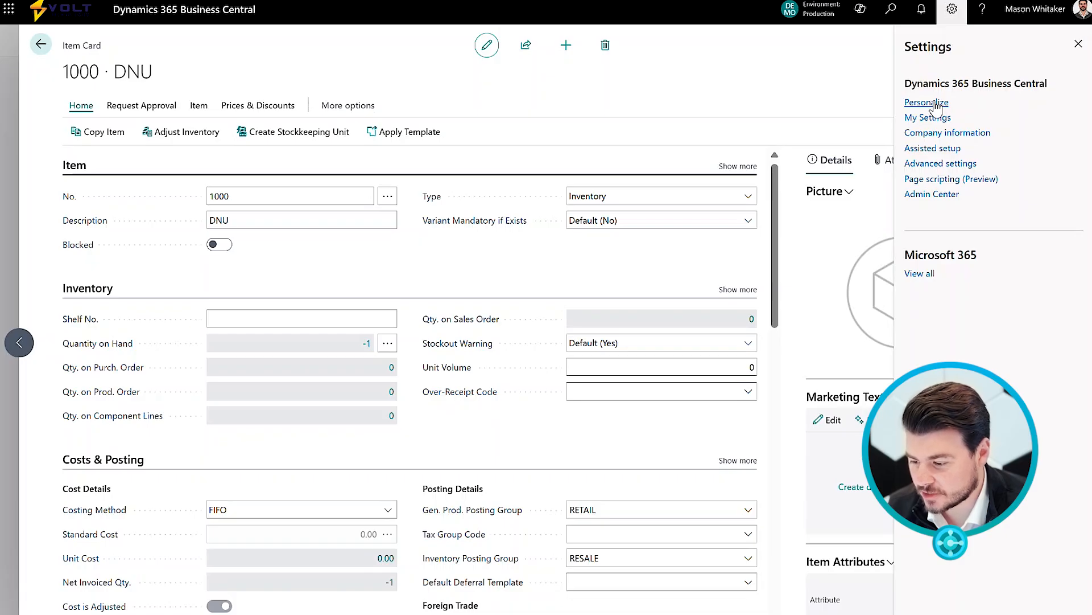
pyautogui.click(936, 106)
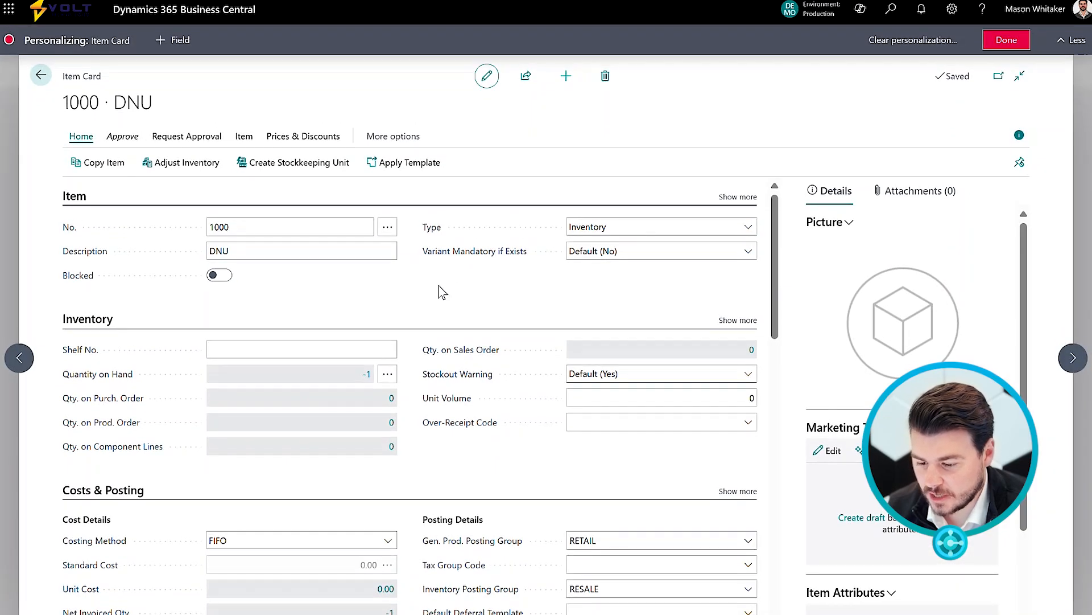
pyautogui.moveTo(390, 284)
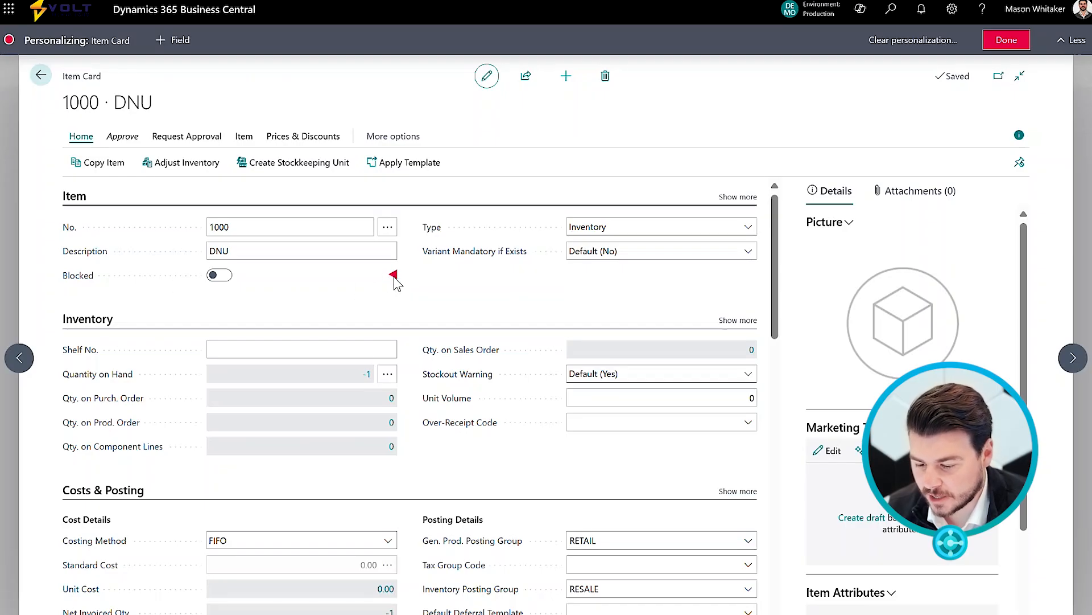
pyautogui.click(394, 276)
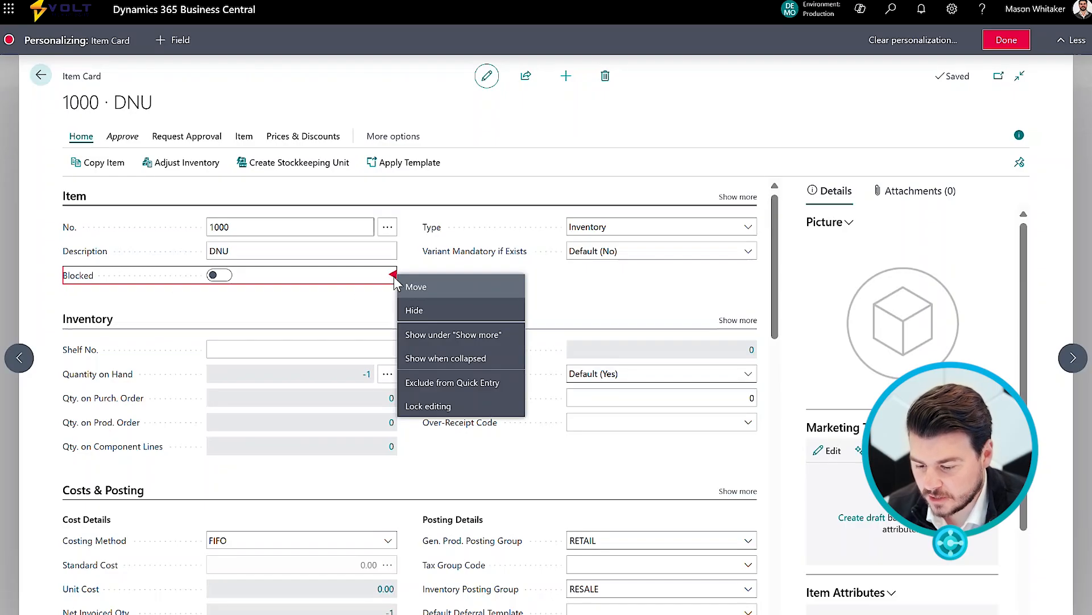
pyautogui.click(449, 315)
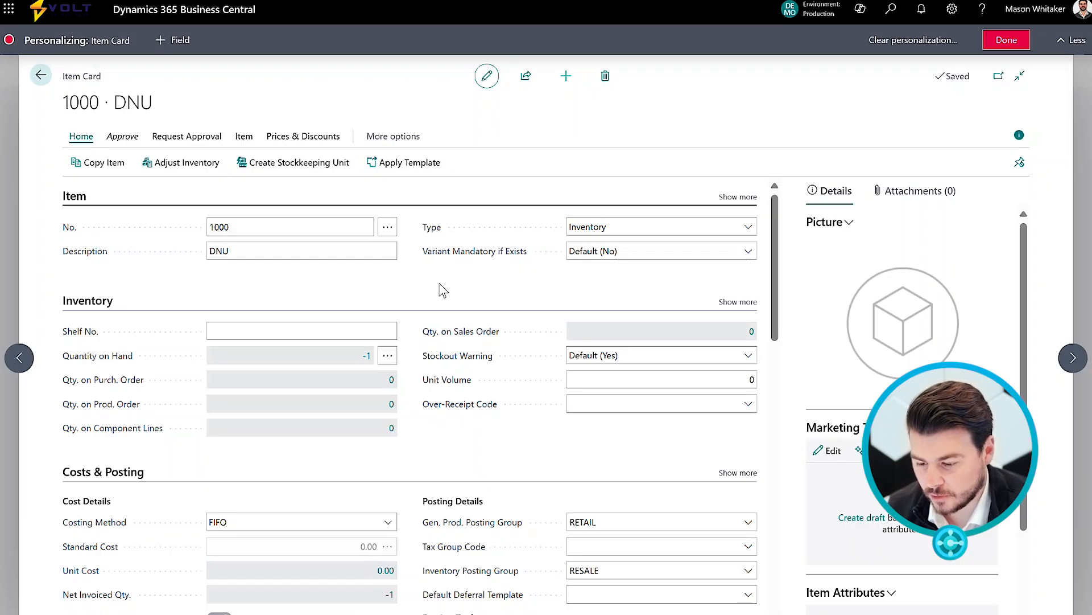
# Move the Variant Mandatory if Exists field up within the Item section.
pyautogui.moveTo(752, 250); pyautogui.dragTo(455, 227)
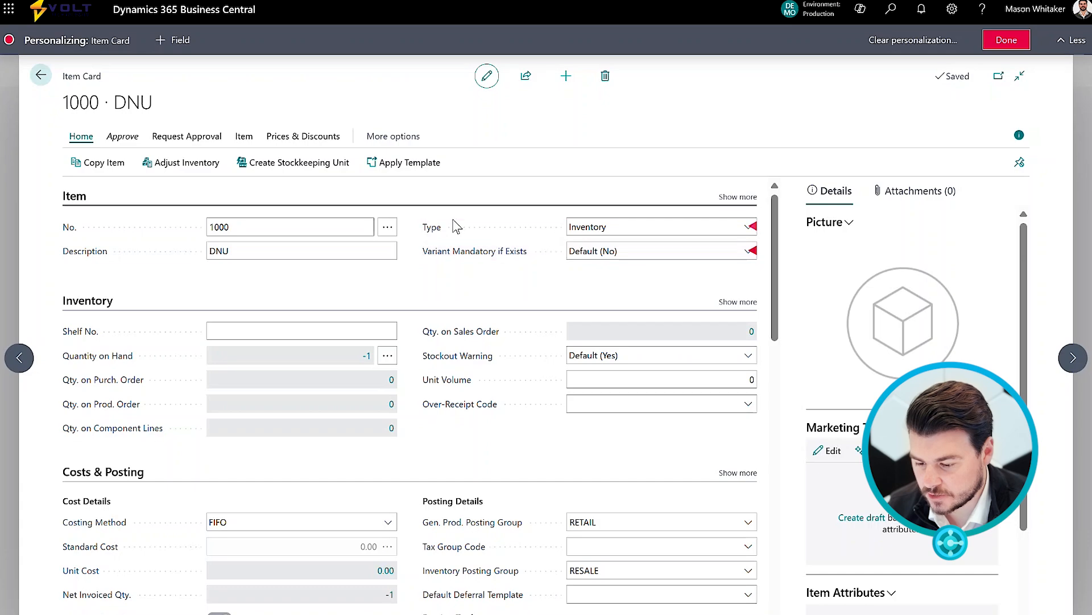